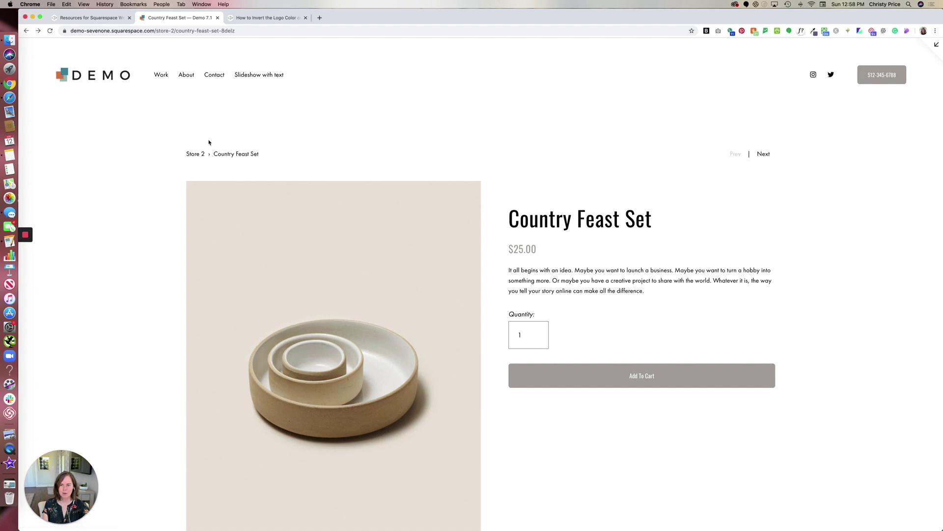
Return to the Store 2 product grid and preview Country Feast Set in the Custom CSS editor.
{"action": "left_click", "coordinate": [195, 154]}
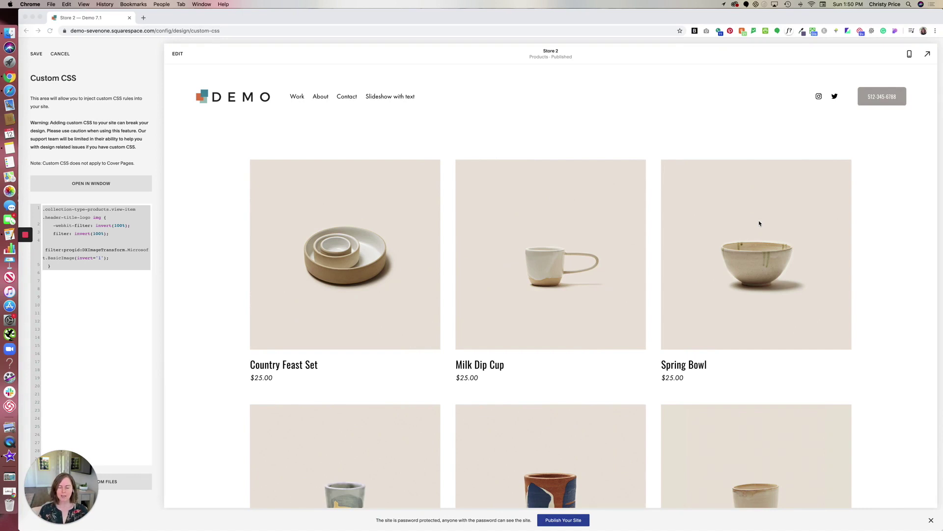
{"action": "left_click", "coordinate": [375, 296]}
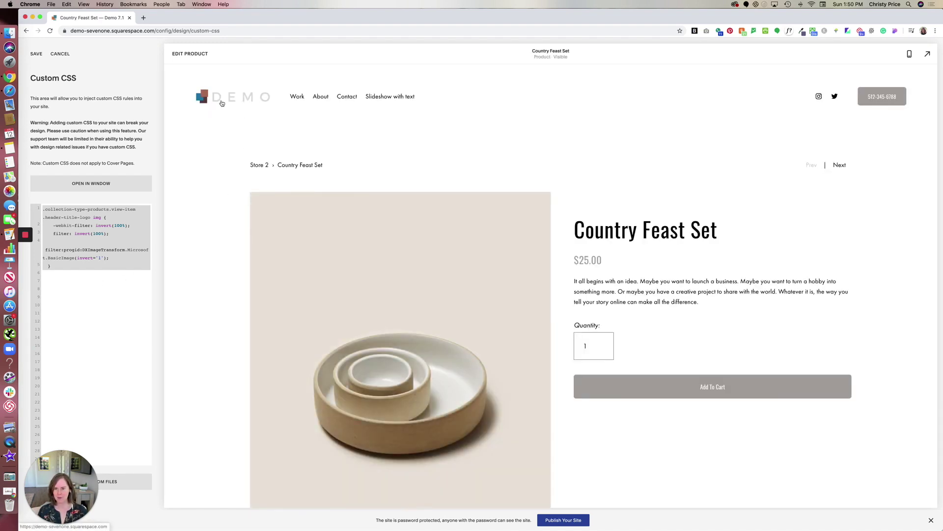
{"action": "left_click", "coordinate": [101, 292]}
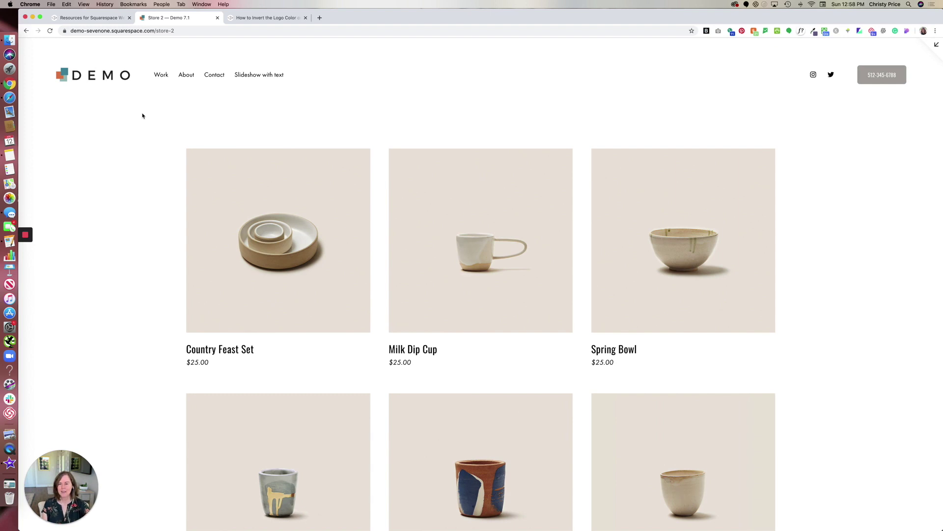
Open the Country Feast Set product page, then switch to the resources page of Chrome extensions.
{"action": "left_click", "coordinate": [259, 229]}
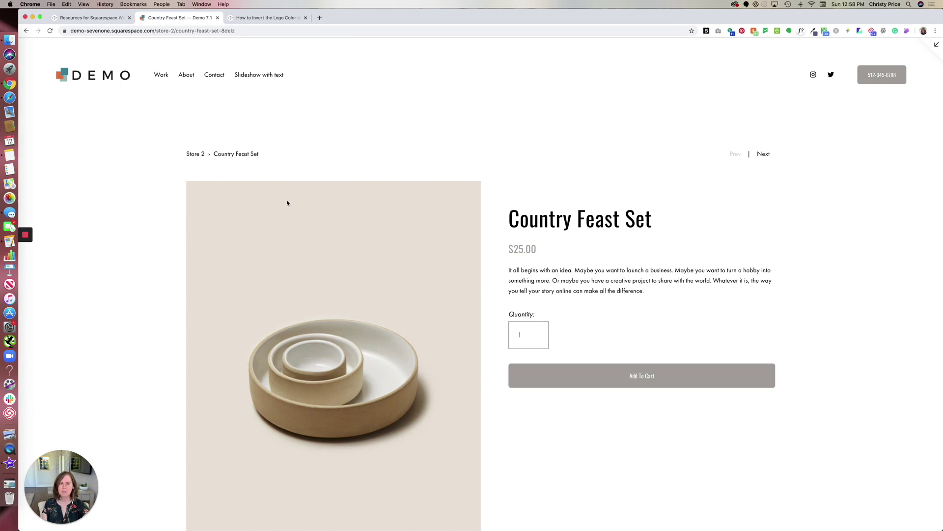
{"action": "left_click", "coordinate": [110, 18]}
{"action": "scroll", "coordinate": [235, 304], "scroll_direction": "down", "scroll_amount": 15}
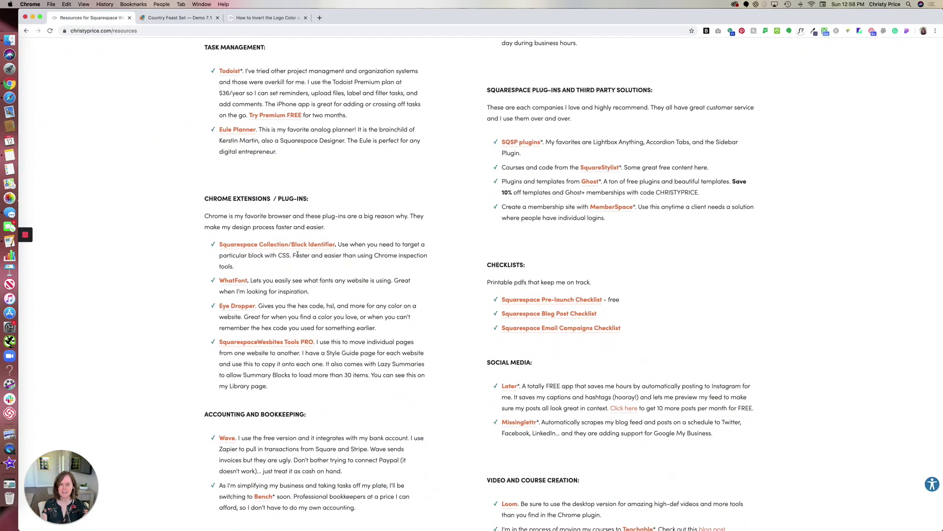
Scroll the resources page to the Squarespace Collection/Block Identifier extension under Chrome Extensions.
{"action": "scroll", "coordinate": [306, 226], "scroll_direction": "up", "scroll_amount": 15}
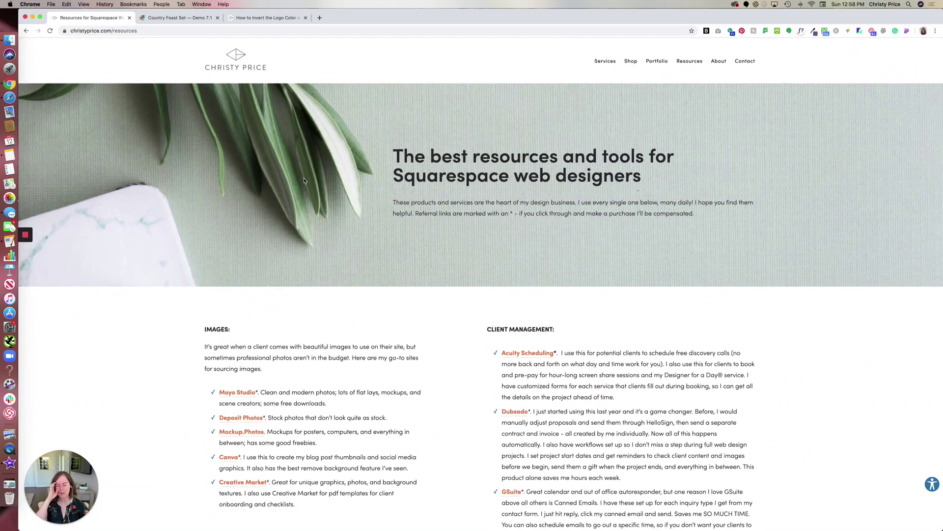
{"action": "scroll", "coordinate": [304, 180], "scroll_direction": "down", "scroll_amount": 2}
{"action": "scroll", "coordinate": [305, 180], "scroll_direction": "down", "scroll_amount": 7}
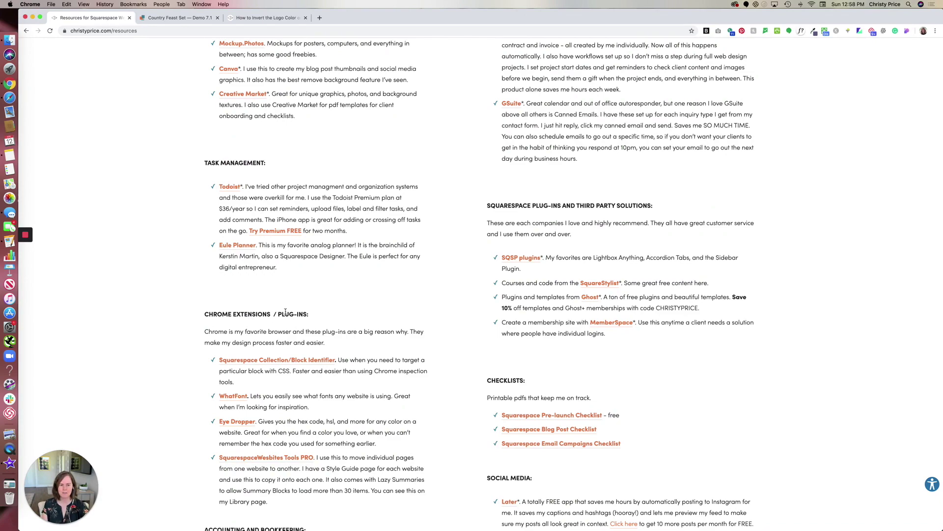
{"action": "scroll", "coordinate": [412, 200], "scroll_direction": "up", "scroll_amount": 5}
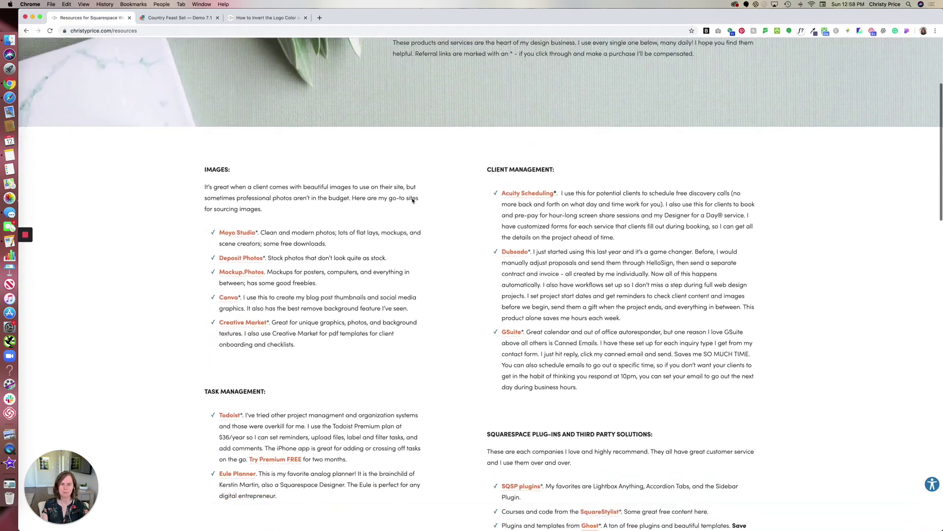
{"action": "scroll", "coordinate": [412, 200], "scroll_direction": "down", "scroll_amount": 7}
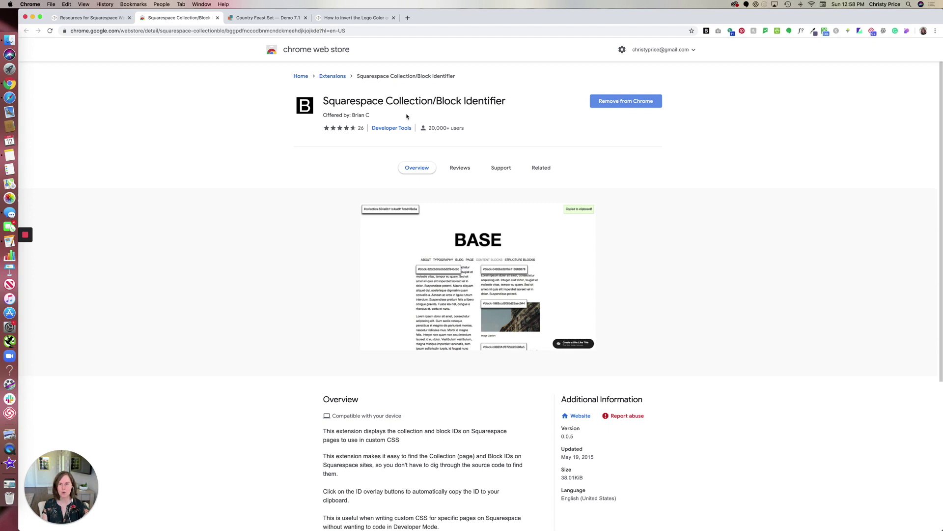
Switch back to the Country Feast Set — Demo 7.1 editor tab with Ctrl+Tab.
{"action": "key", "text": "ctrl+Tab"}
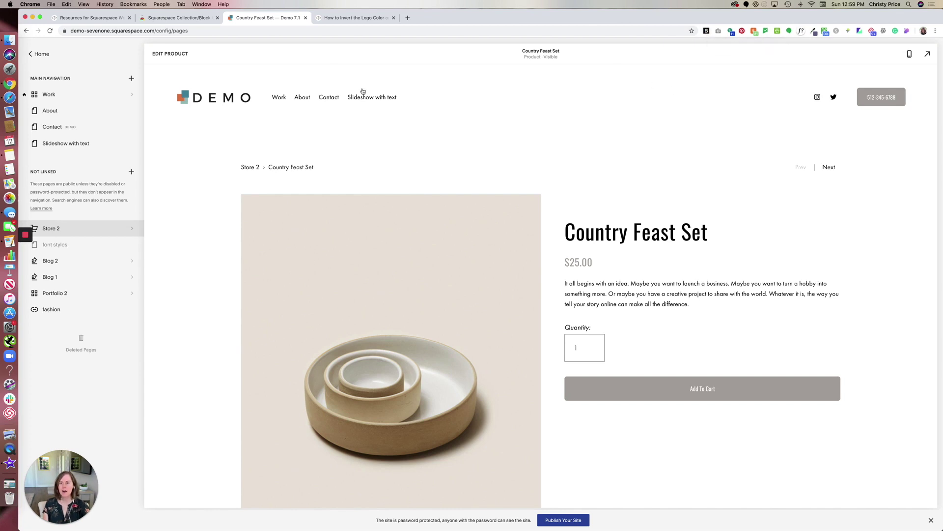
Show Block Identifier labels and copy the Country Feast Set ID #item-5e9352265e4b116e099c51d4.
{"action": "left_click", "coordinate": [707, 31]}
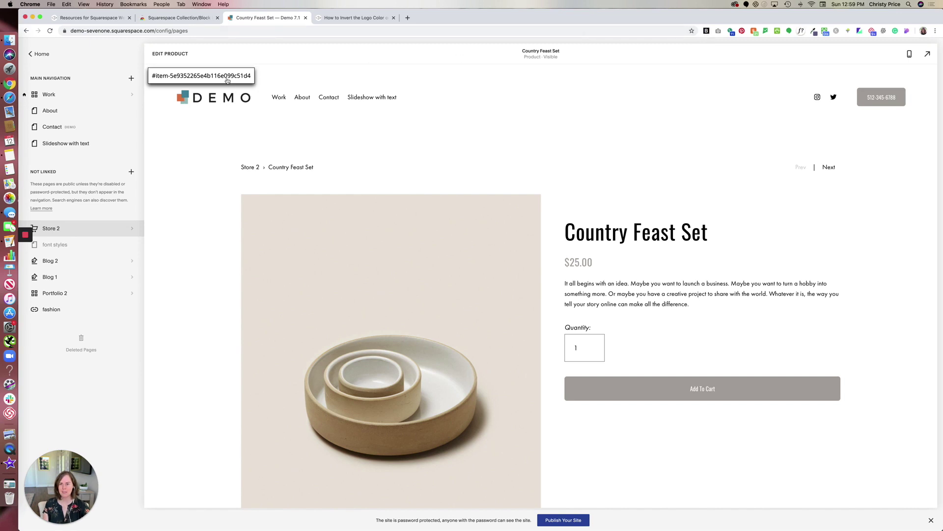
{"action": "scroll", "coordinate": [406, 225], "scroll_direction": "down", "scroll_amount": 6}
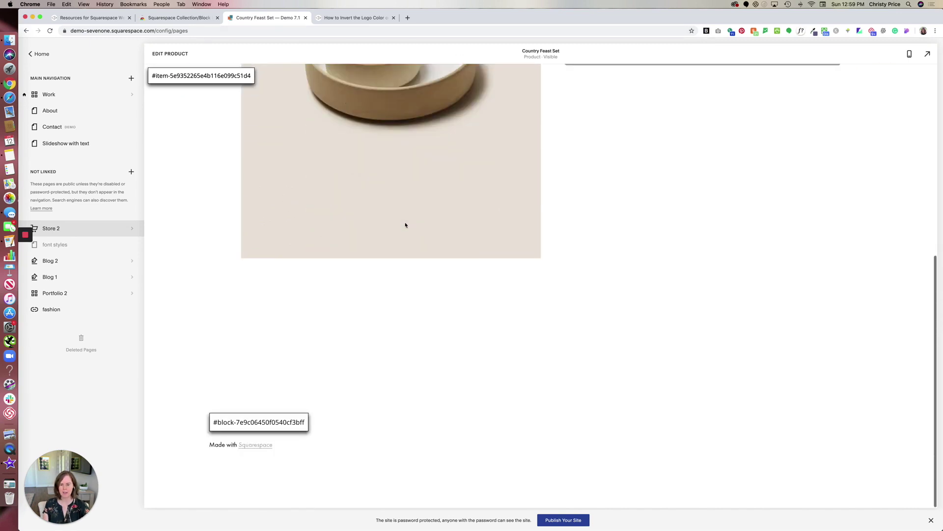
{"action": "scroll", "coordinate": [406, 225], "scroll_direction": "up", "scroll_amount": 8}
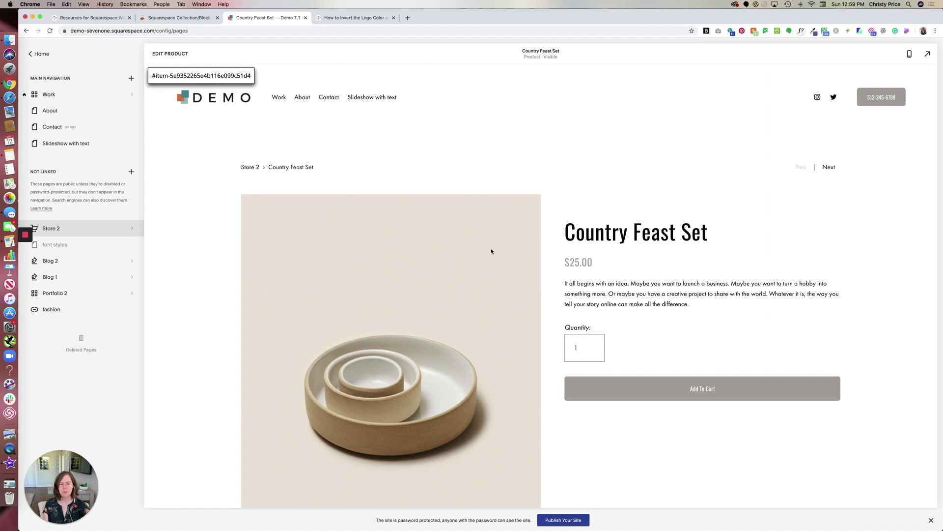
{"action": "left_click", "coordinate": [201, 76]}
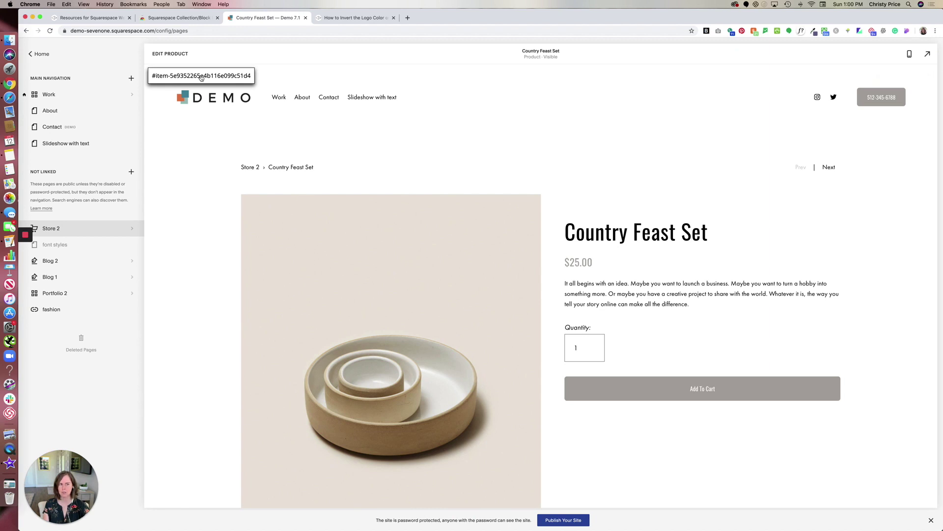
Toggle the full-screen preview on and off, then return to the main editor menu.
{"action": "left_click", "coordinate": [927, 53]}
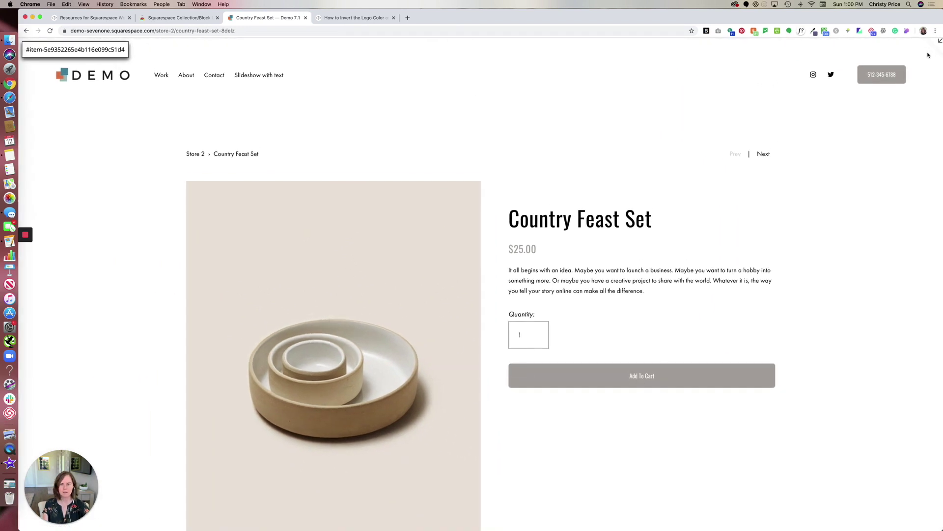
{"action": "left_click", "coordinate": [940, 41]}
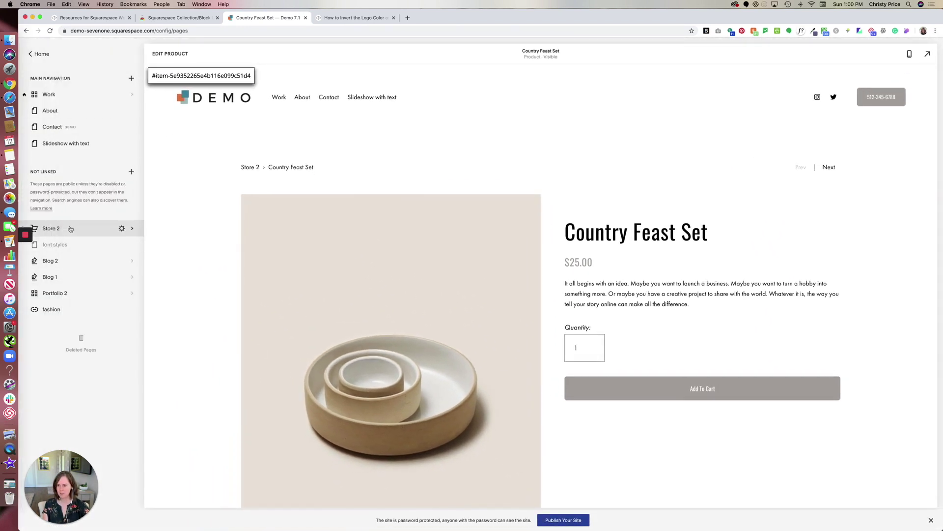
{"action": "left_click", "coordinate": [30, 54]}
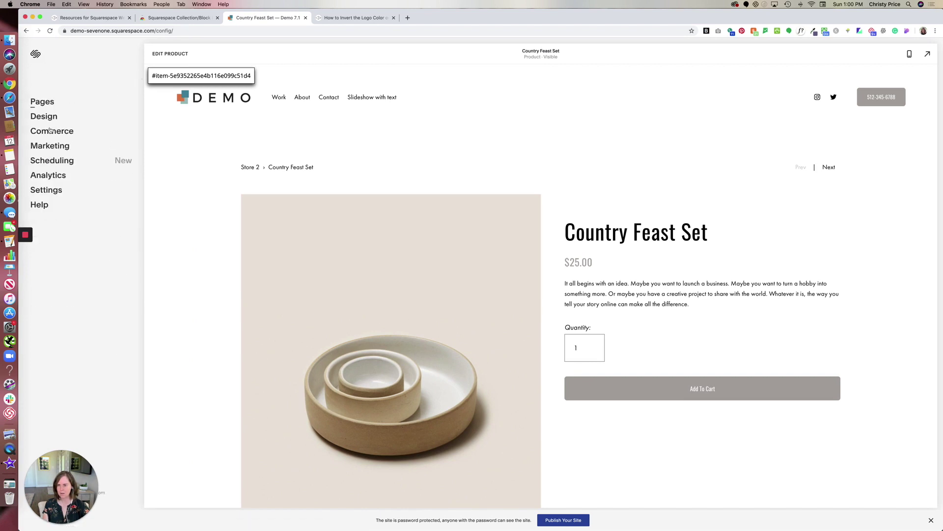
Open Design > Custom CSS and insert blank lines above the existing stylesheet.
{"action": "left_click", "coordinate": [50, 118]}
{"action": "left_click", "coordinate": [64, 275]}
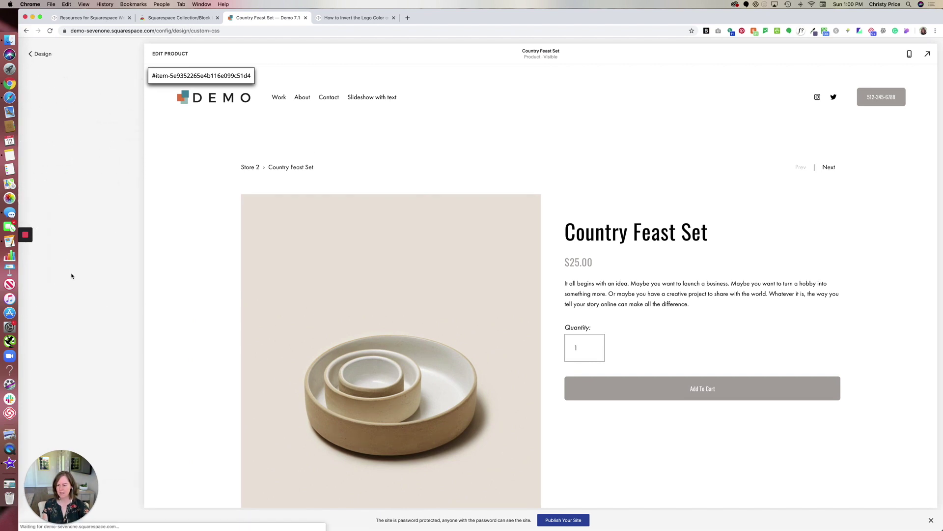
{"action": "left_click", "coordinate": [44, 209]}
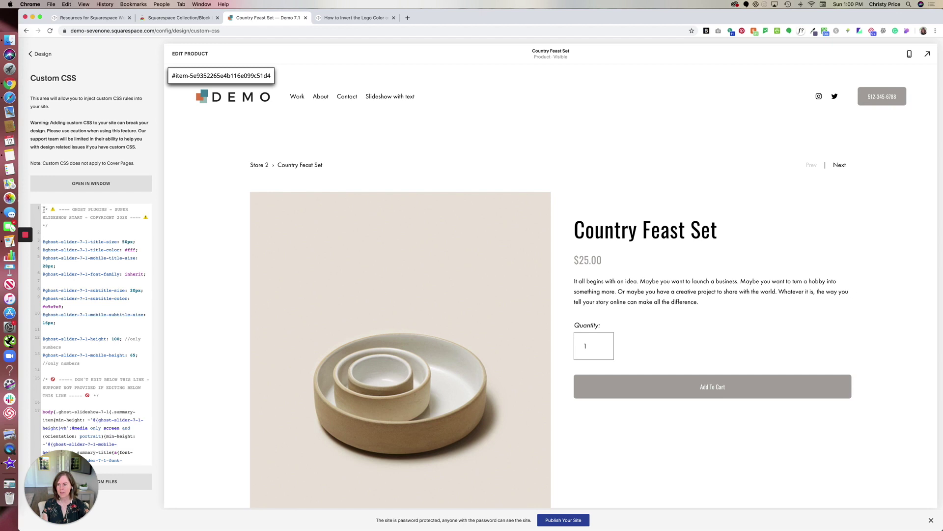
{"action": "key", "text": "Return"}
{"action": "key", "text": "Return"}
{"action": "key", "text": "Return"}
{"action": "key", "text": "Return"}
{"action": "key", "text": "Return"}
{"action": "key", "text": "Return"}
{"action": "key", "text": "Return"}
{"action": "key", "text": "Return"}
{"action": "key", "text": "Return"}
{"action": "key", "text": "Return"}
{"action": "key", "text": "Return"}
{"action": "key", "text": "Return"}
{"action": "key", "text": "Return"}
{"action": "key", "text": "Return"}
{"action": "key", "text": "Return"}
{"action": "key", "text": "Return"}
{"action": "key", "text": "Return"}
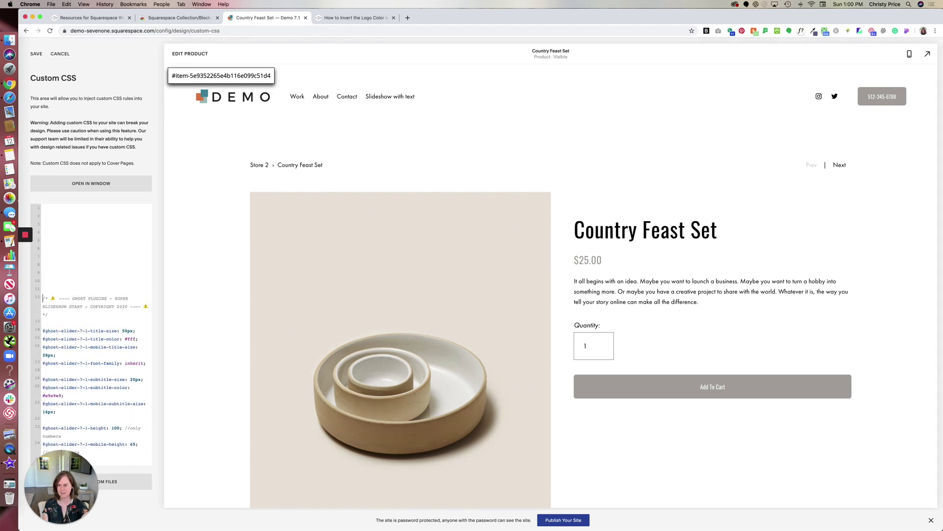
{"action": "key", "text": "Return"}
{"action": "key", "text": "Return"}
{"action": "key", "text": "Return"}
{"action": "key", "text": "Return"}
{"action": "key", "text": "Return"}
{"action": "key", "text": "Return"}
{"action": "key", "text": "Return"}
{"action": "key", "text": "Return"}
{"action": "key", "text": "Return"}
{"action": "key", "text": "Return"}
{"action": "key", "text": "Return"}
{"action": "key", "text": "Return"}
{"action": "key", "text": "Return"}
{"action": "key", "text": "Return"}
{"action": "key", "text": "Return"}
{"action": "key", "text": "Return"}
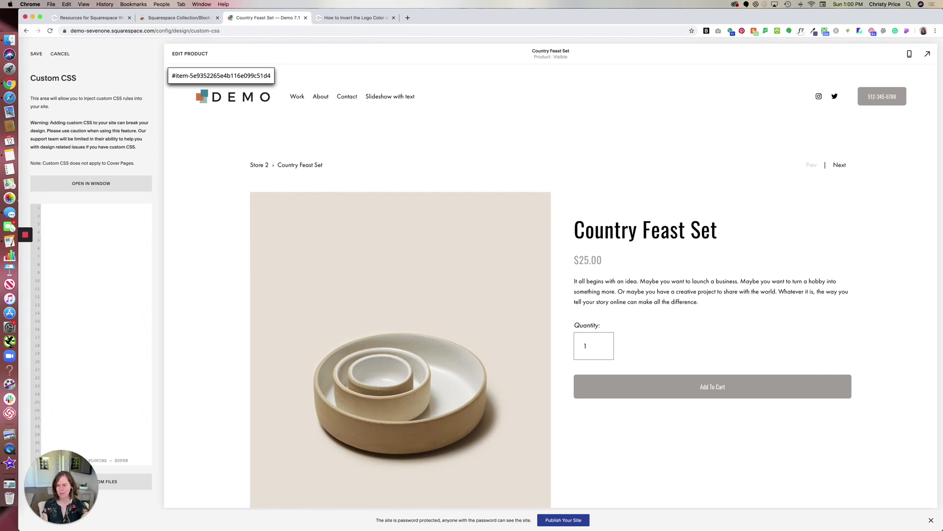
Paste the copied item ID onto line 1, then cancel the unsaved edit.
{"action": "scroll", "coordinate": [61, 246], "scroll_direction": "up", "scroll_amount": 2}
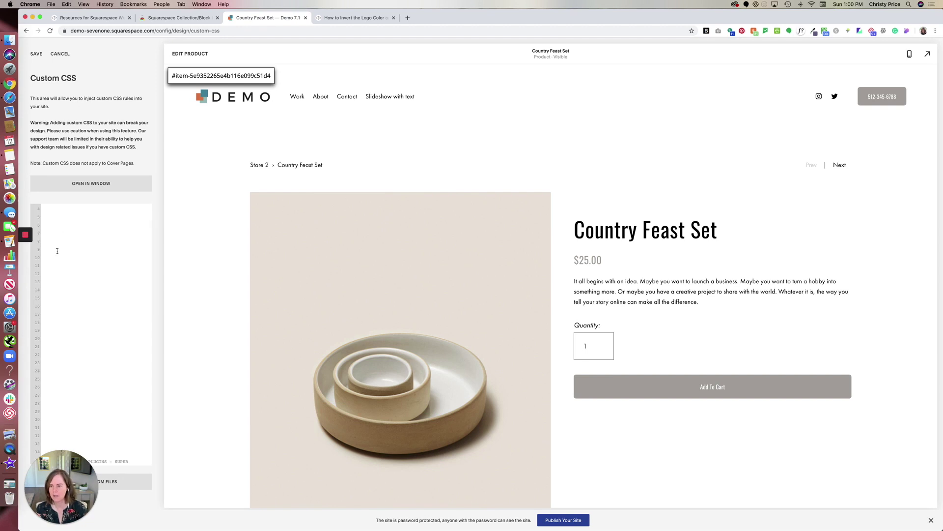
{"action": "left_click", "coordinate": [51, 211]}
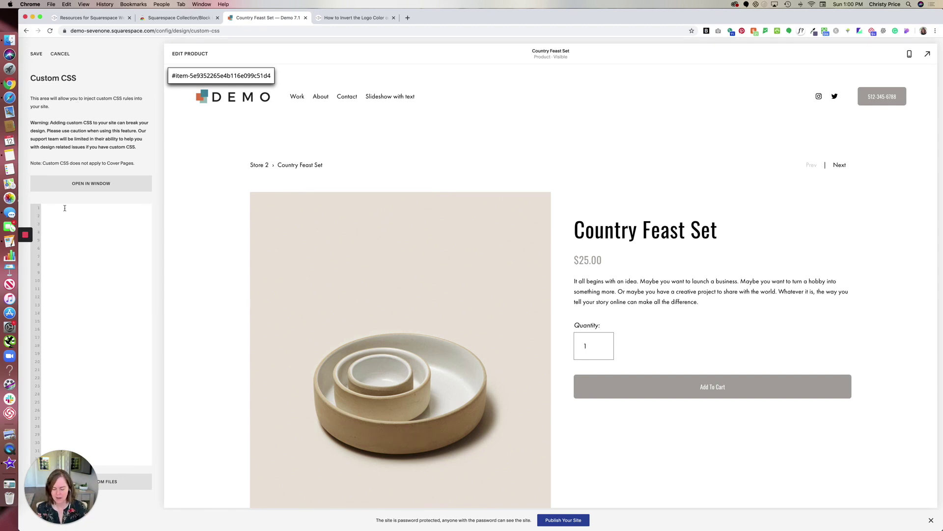
{"action": "key", "text": "super+v"}
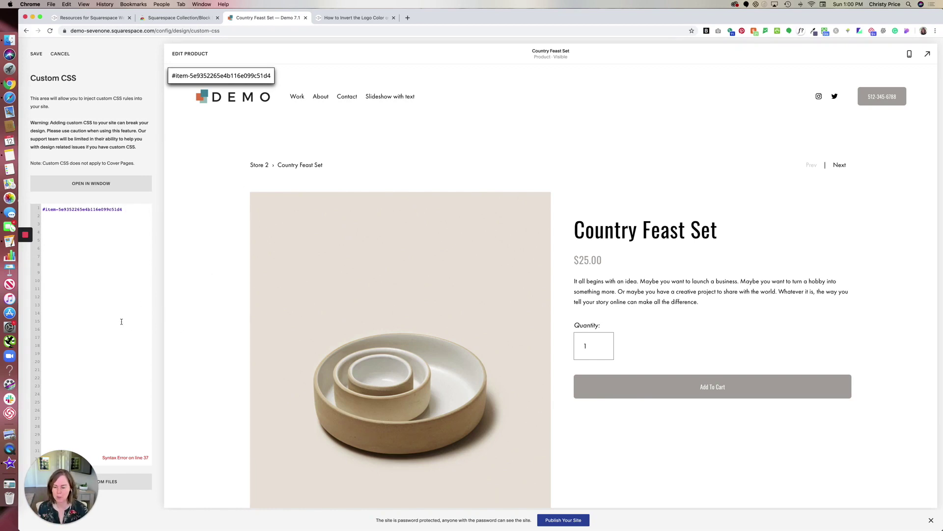
{"action": "left_click", "coordinate": [60, 53]}
Back out to the main menu, visit the Help Center, then reopen Design > Custom CSS.
{"action": "left_click", "coordinate": [43, 55]}
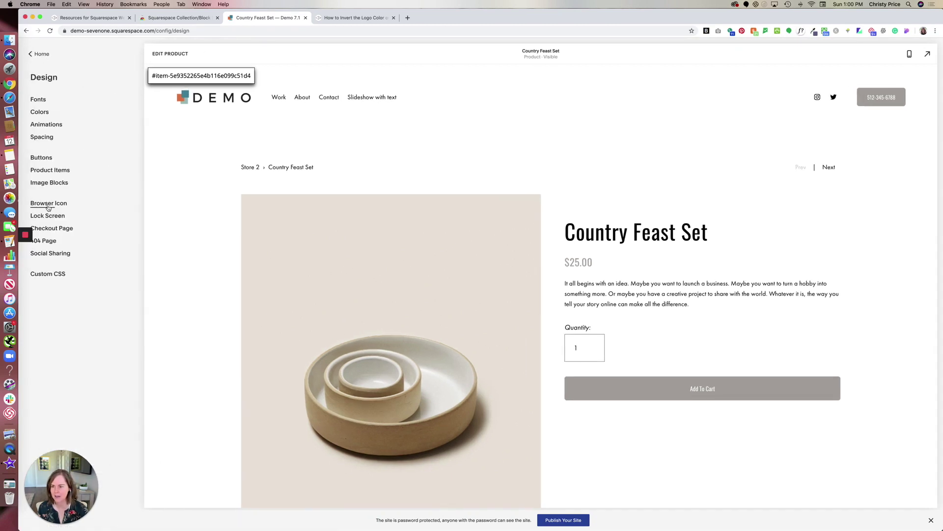
{"action": "left_click", "coordinate": [33, 53]}
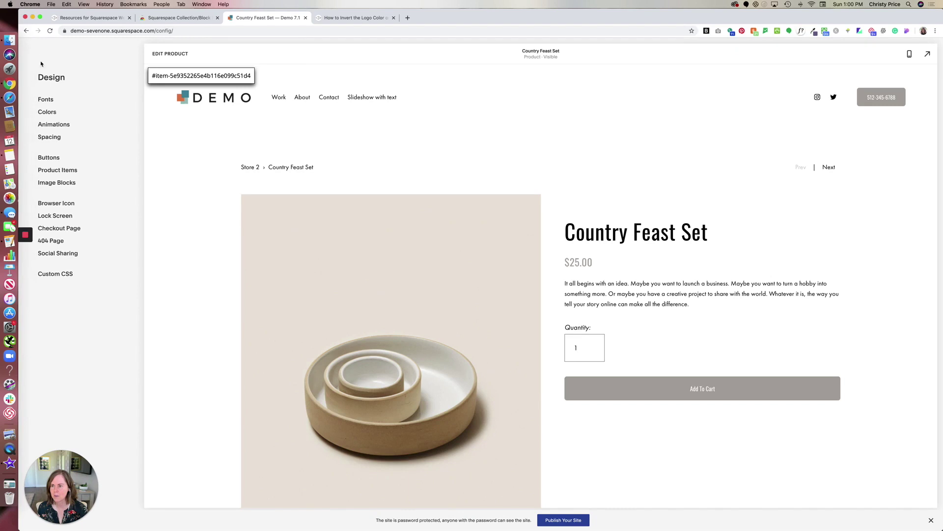
{"action": "left_click", "coordinate": [45, 204]}
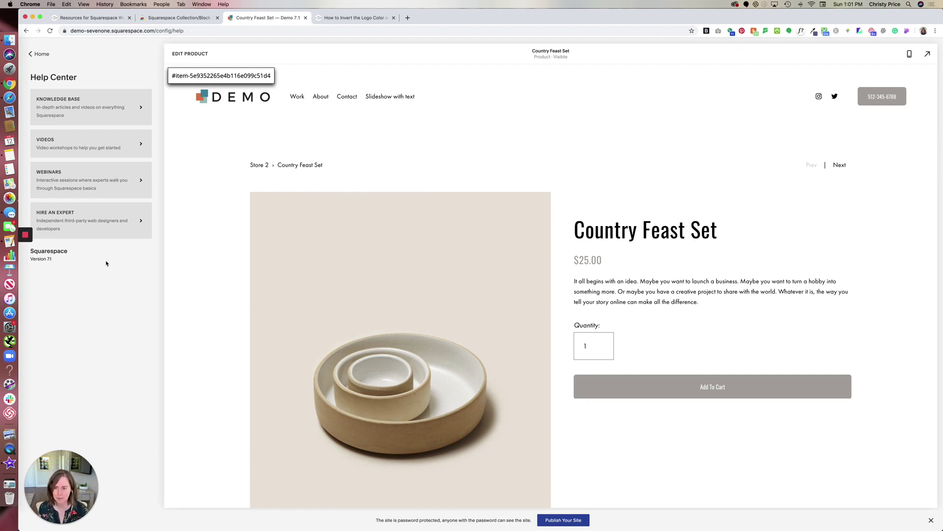
{"action": "left_click", "coordinate": [40, 53]}
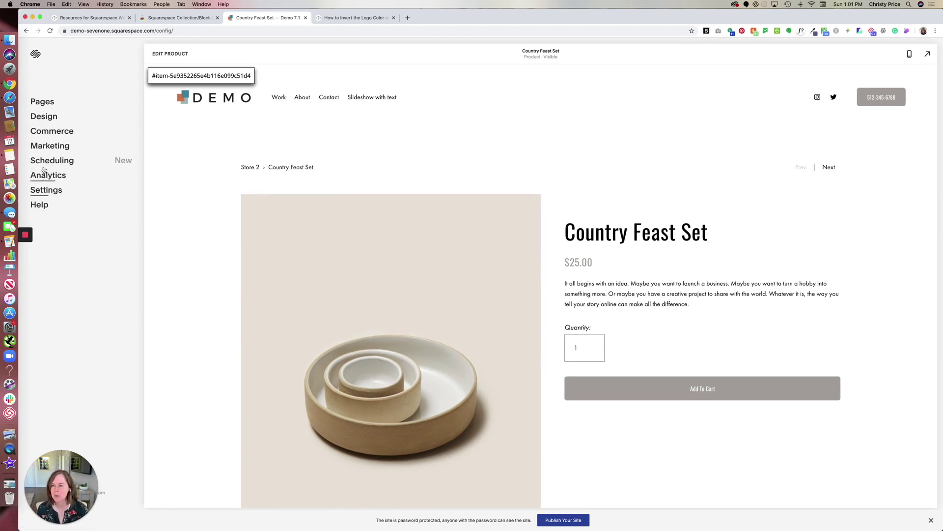
{"action": "left_click", "coordinate": [44, 118]}
{"action": "left_click", "coordinate": [48, 273]}
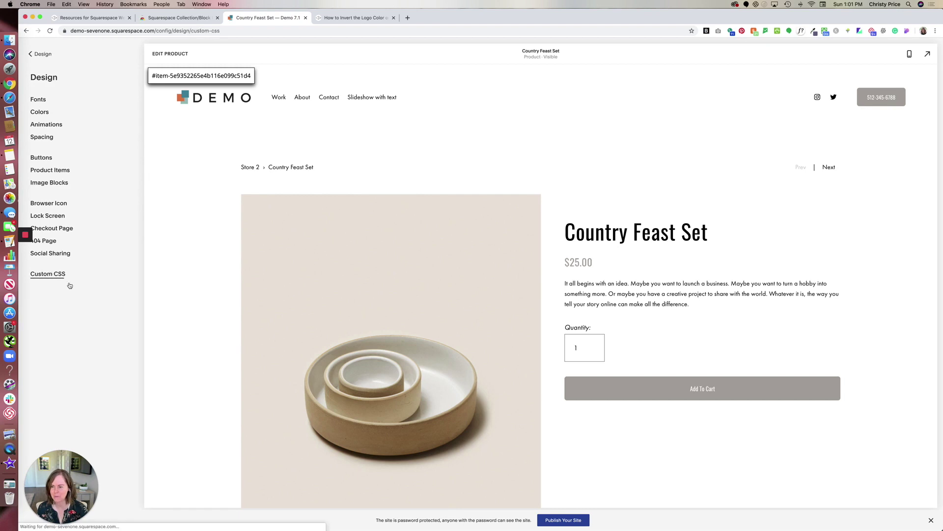
Add blank lines at the top of the CSS and paste the Country Feast Set item ID.
{"action": "key", "text": "Return"}
{"action": "key", "text": "Return"}
{"action": "key", "text": "Return"}
{"action": "key", "text": "Return"}
{"action": "key", "text": "Return"}
{"action": "key", "text": "Return"}
{"action": "key", "text": "Return"}
{"action": "key", "text": "Return"}
{"action": "key", "text": "Return"}
{"action": "key", "text": "Return"}
{"action": "key", "text": "Return"}
{"action": "key", "text": "Return"}
{"action": "key", "text": "Return"}
{"action": "key", "text": "Return"}
{"action": "key", "text": "Return"}
{"action": "key", "text": "Return"}
{"action": "key", "text": "Return"}
{"action": "key", "text": "Return"}
{"action": "key", "text": "Return"}
{"action": "key", "text": "Return"}
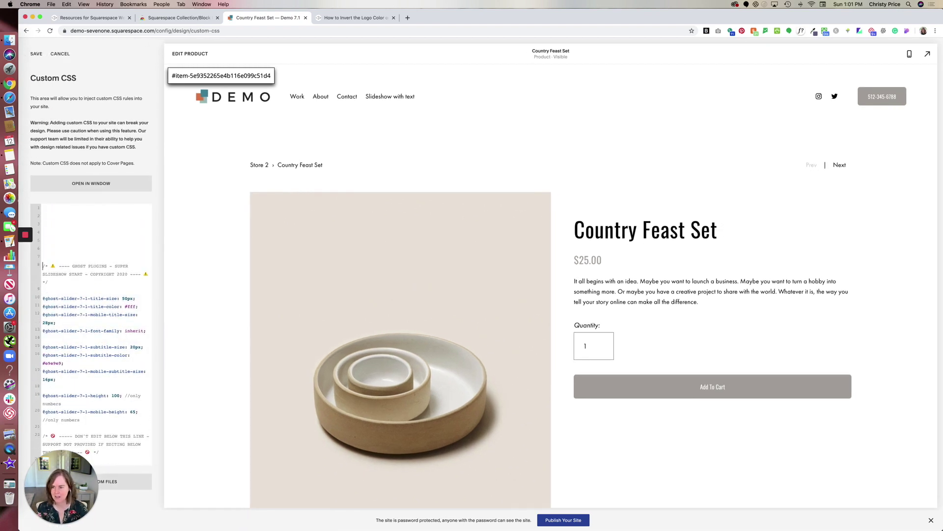
{"action": "key", "text": "Return"}
{"action": "key", "text": "Return"}
{"action": "key", "text": "Return"}
{"action": "key", "text": "Return"}
{"action": "key", "text": "Return"}
{"action": "key", "text": "Return"}
{"action": "key", "text": "Return"}
{"action": "key", "text": "Return"}
{"action": "key", "text": "Return"}
{"action": "key", "text": "Return"}
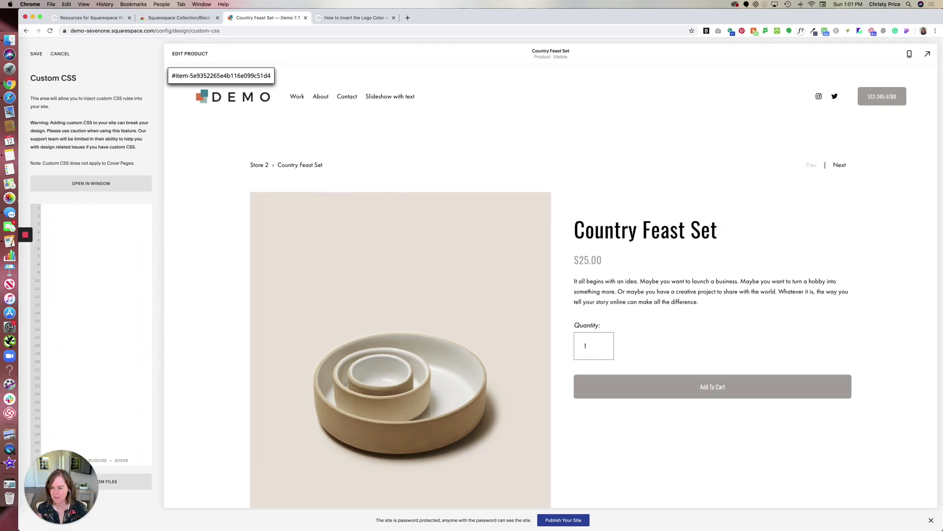
{"action": "scroll", "coordinate": [82, 263], "scroll_direction": "up", "scroll_amount": 2}
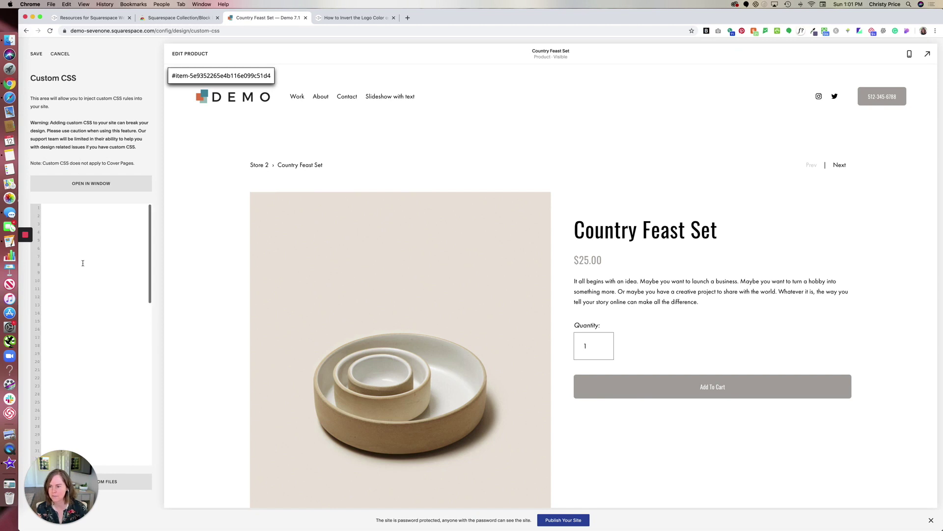
{"action": "left_click", "coordinate": [77, 215]}
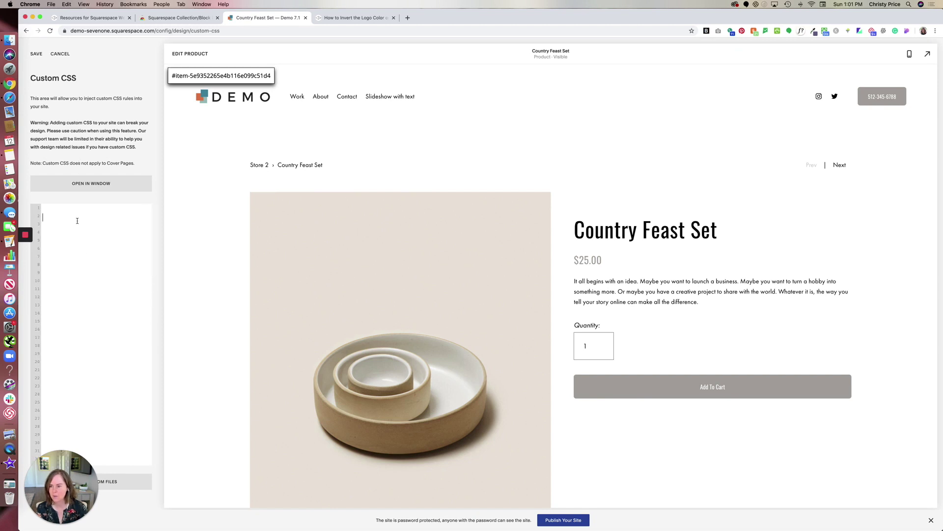
{"action": "left_click", "coordinate": [706, 32]}
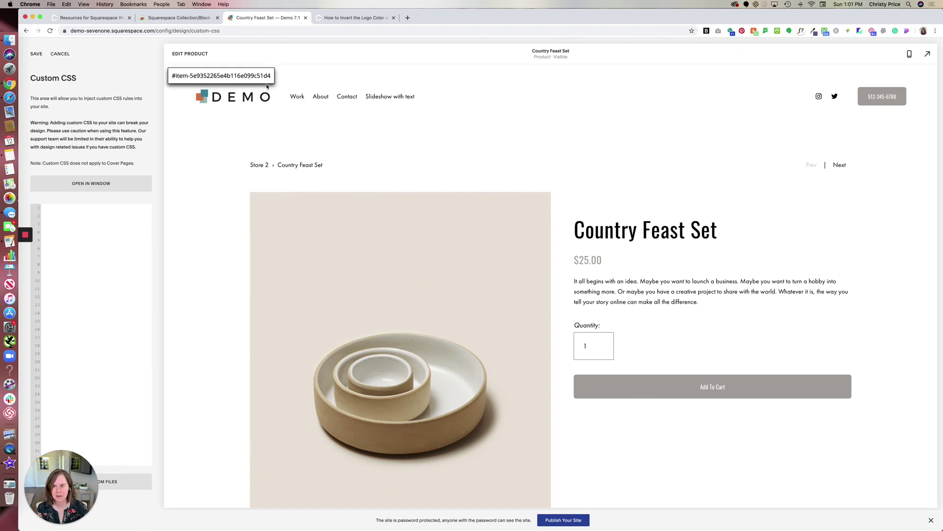
{"action": "left_click", "coordinate": [77, 211]}
{"action": "key", "text": "Up"}
{"action": "key", "text": "super+v"}
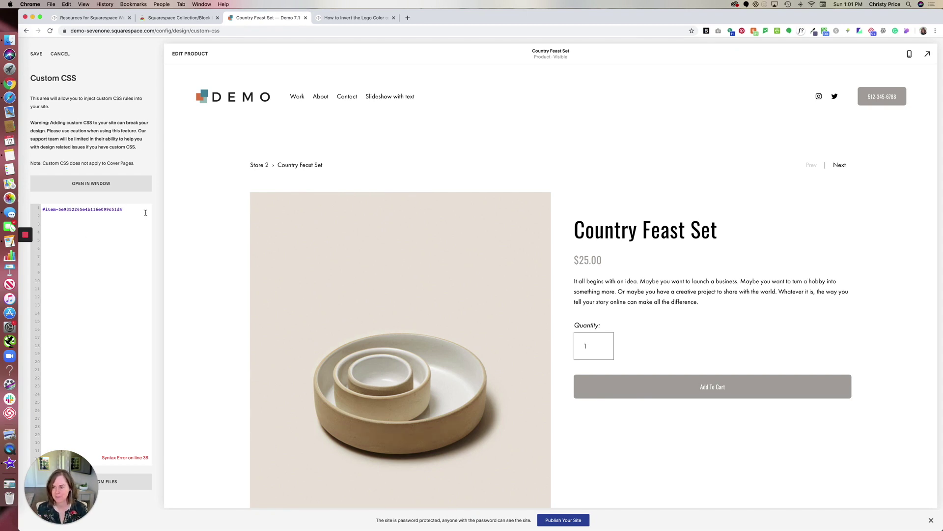
Paste the logo-invert rule after the ID, delete the '#item-id' placeholder, and save.
{"action": "left_click", "coordinate": [66, 4]}
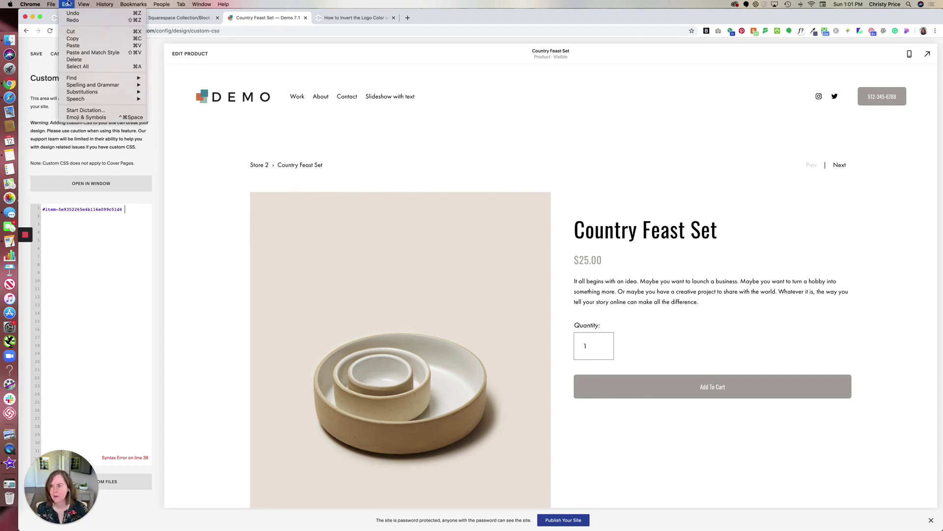
{"action": "key", "text": "Return"}
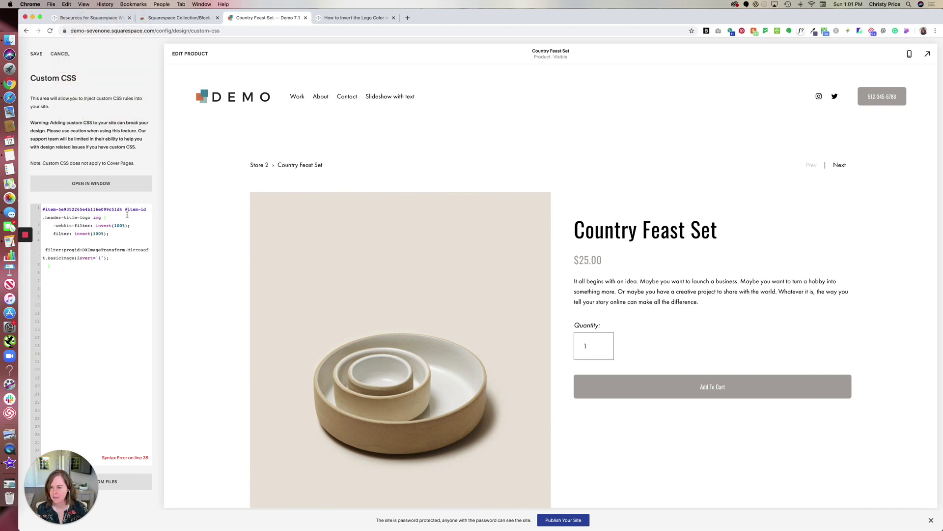
{"action": "left_click_drag", "start_coordinate": [125, 209], "coordinate": [146, 210]}
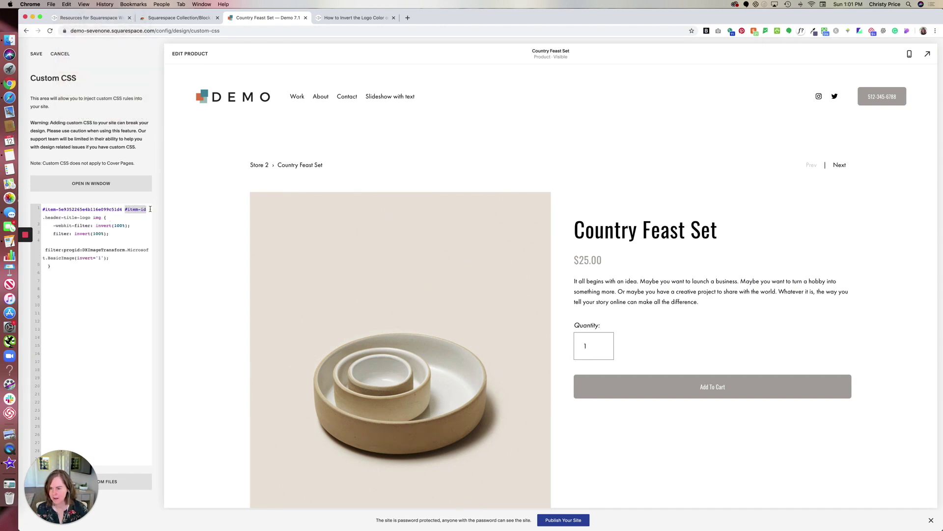
{"action": "key", "text": "BackSpace"}
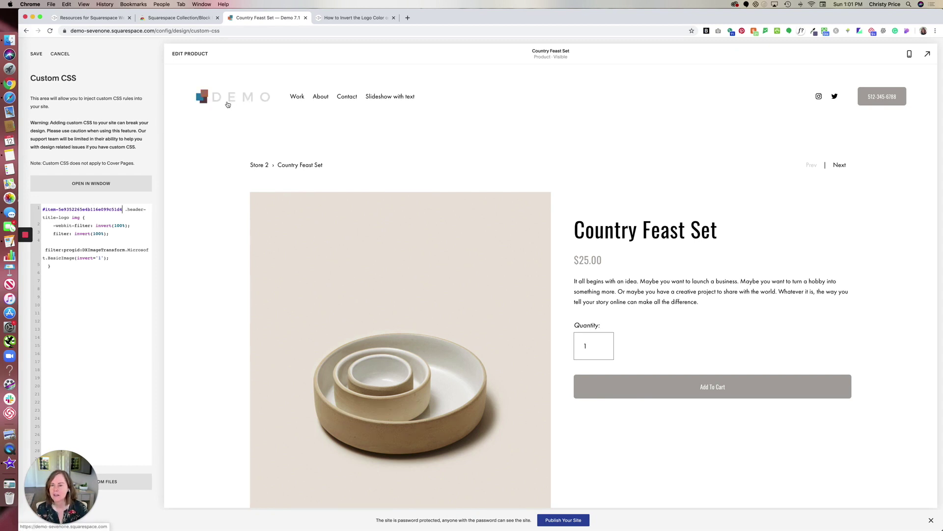
{"action": "left_click", "coordinate": [32, 55]}
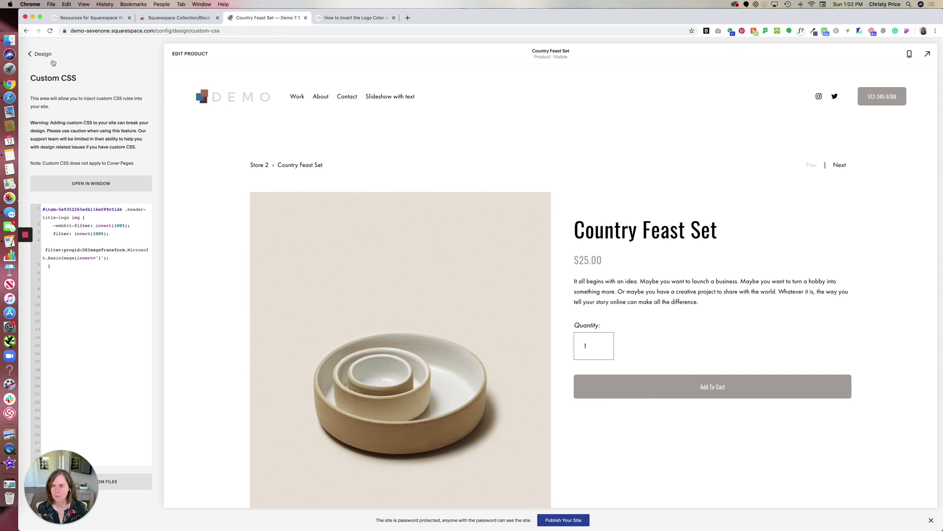
Navigate to Pages > Store 2, view Country Feast Set, and return to the Store 2 grid.
{"action": "left_click", "coordinate": [32, 54]}
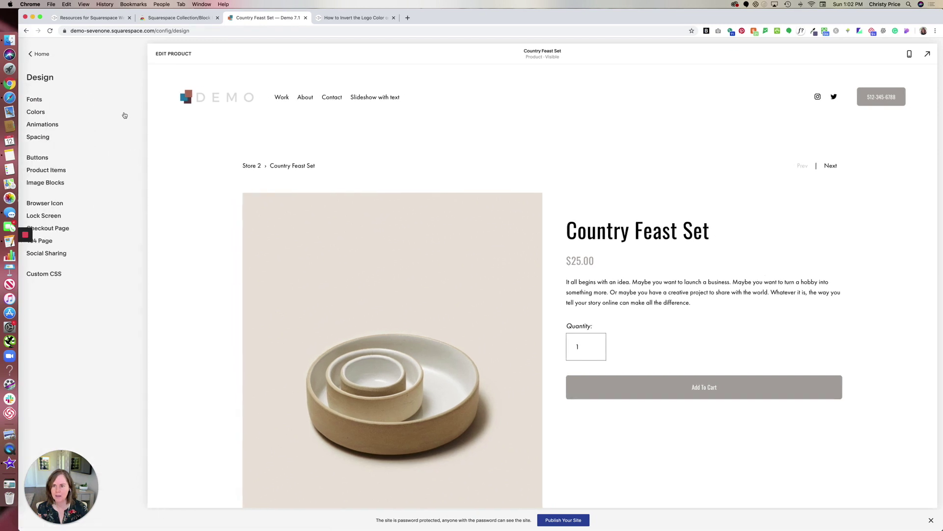
{"action": "left_click", "coordinate": [35, 55]}
{"action": "left_click", "coordinate": [48, 103]}
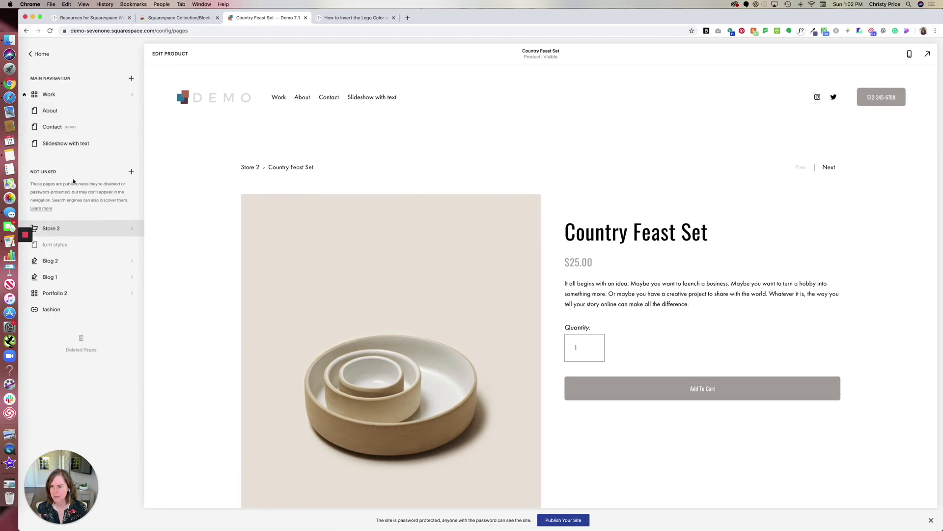
{"action": "left_click", "coordinate": [54, 229]}
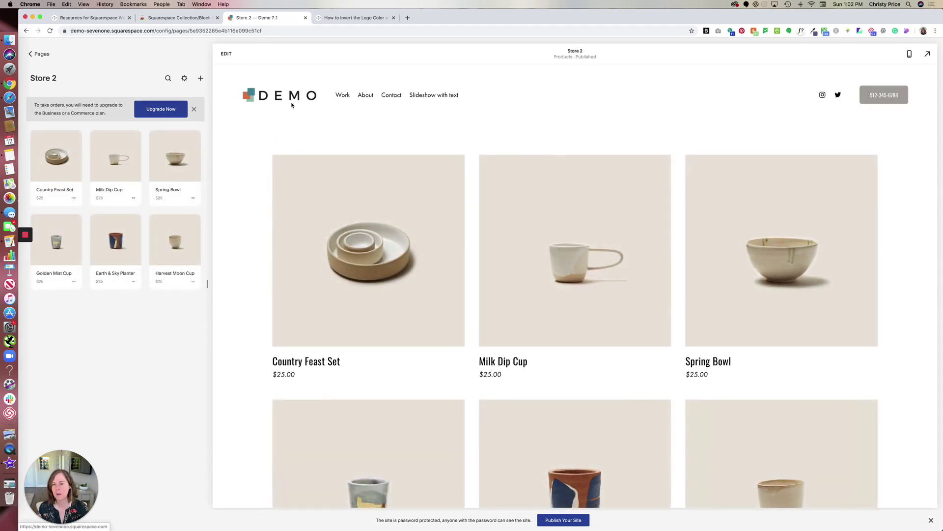
{"action": "left_click", "coordinate": [380, 248]}
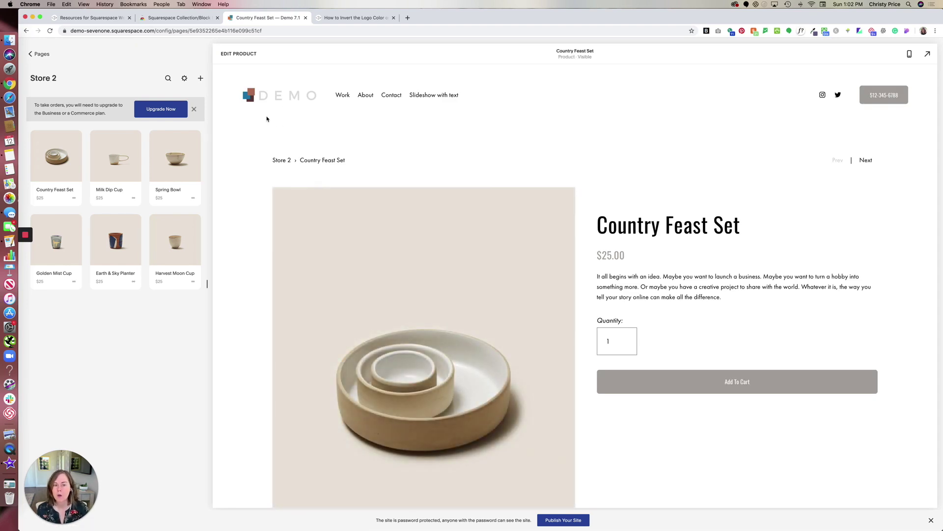
{"action": "left_click", "coordinate": [291, 159]}
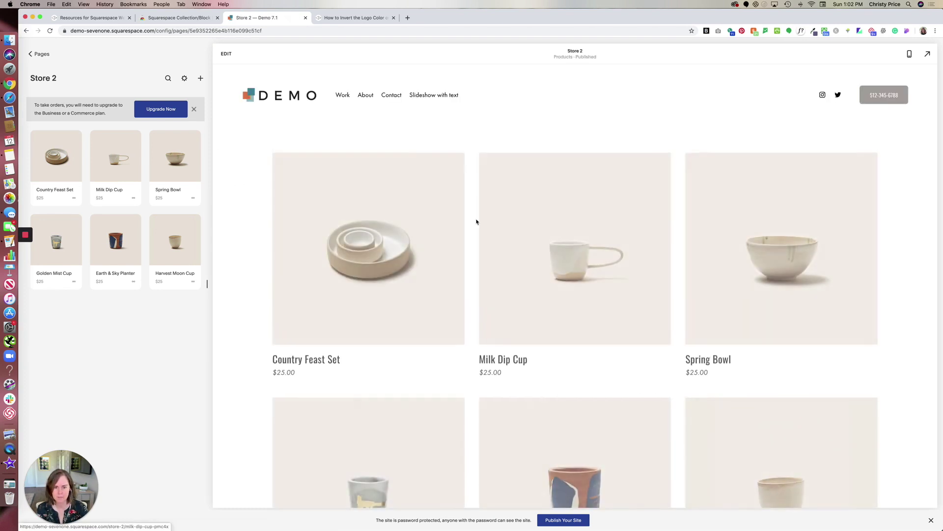
Copy the Milk Dip Cup page's item ID and reopen Design > Custom CSS.
{"action": "left_click", "coordinate": [574, 232]}
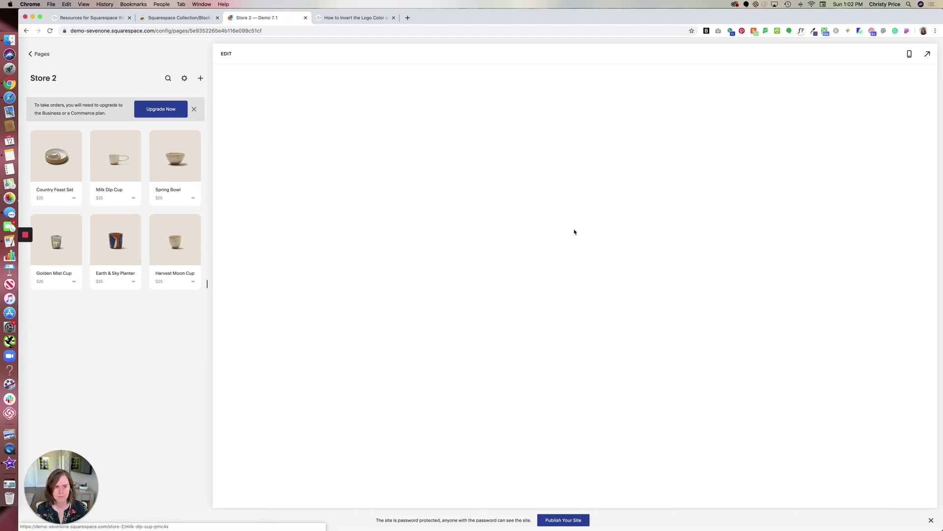
{"action": "left_click", "coordinate": [706, 31]}
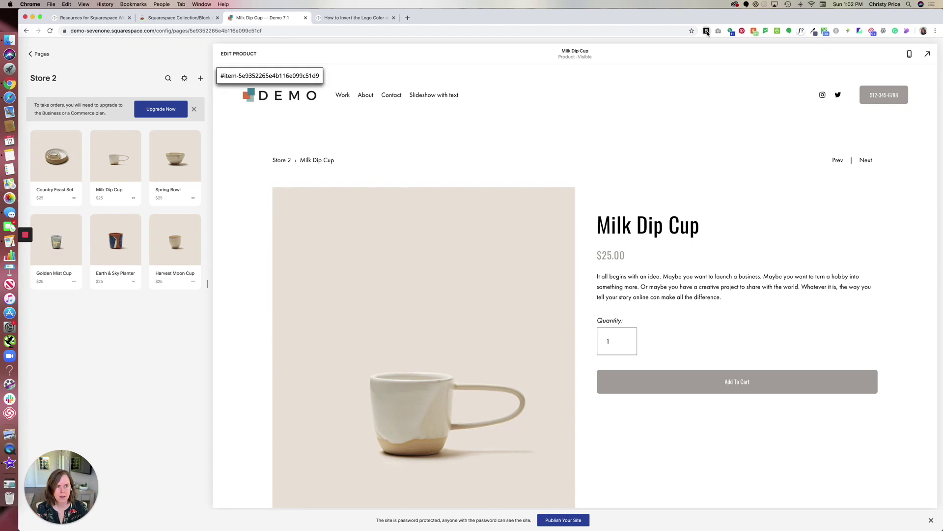
{"action": "left_click", "coordinate": [237, 79]}
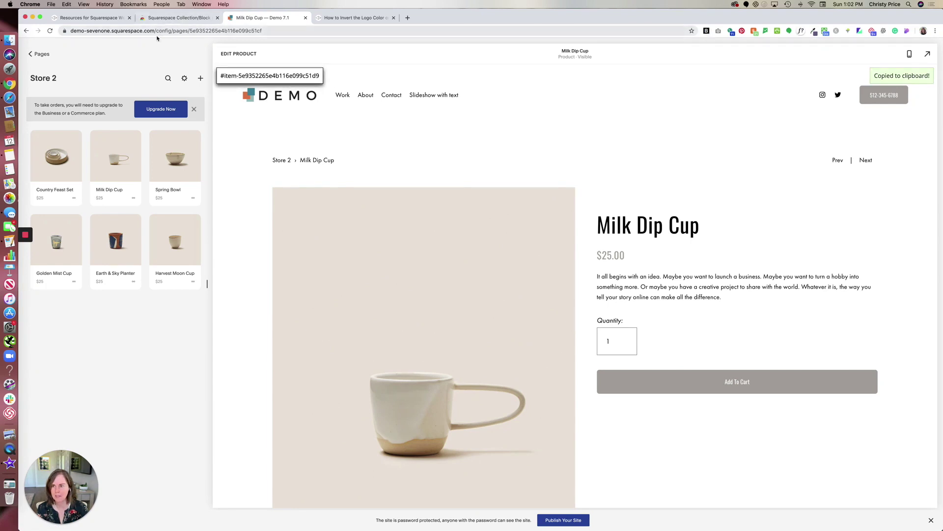
{"action": "left_click", "coordinate": [39, 54]}
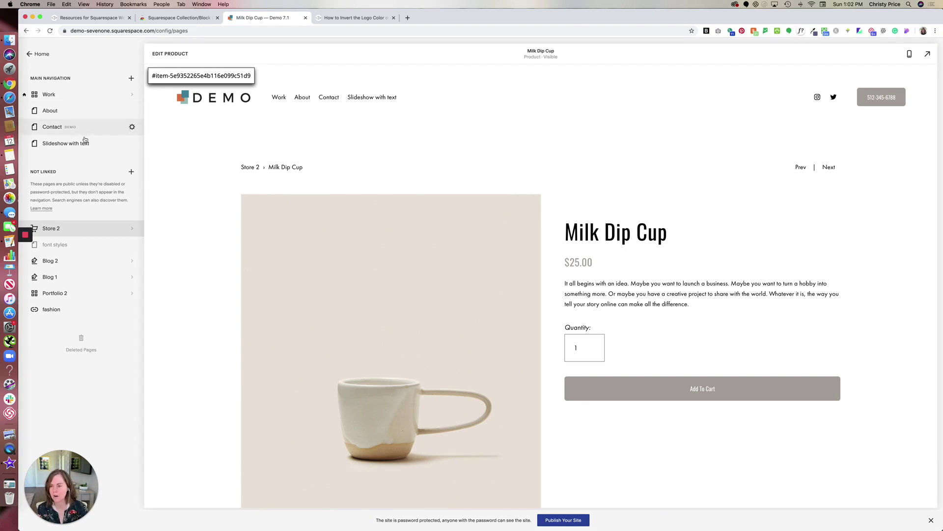
{"action": "left_click", "coordinate": [48, 121]}
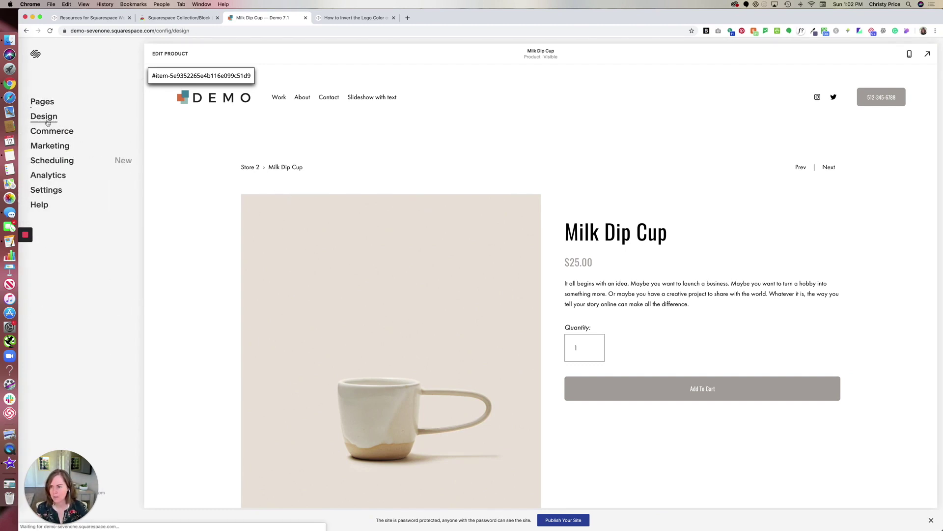
{"action": "left_click", "coordinate": [105, 281]}
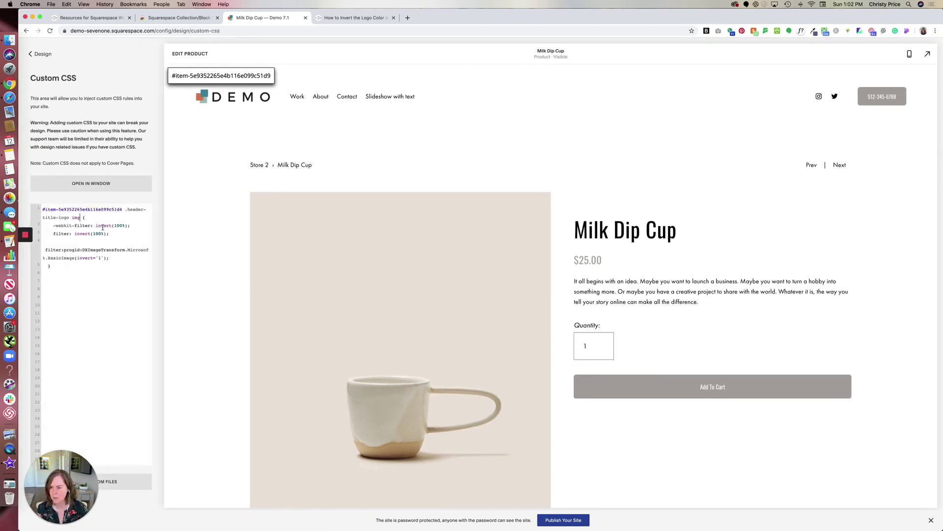
Append ', #item-…51d9 .header-title-logo img' to the logo-invert selector and save the CSS.
{"action": "left_click", "coordinate": [81, 217]}
{"action": "type", "text": ","}
{"action": "key", "text": "super+v"}
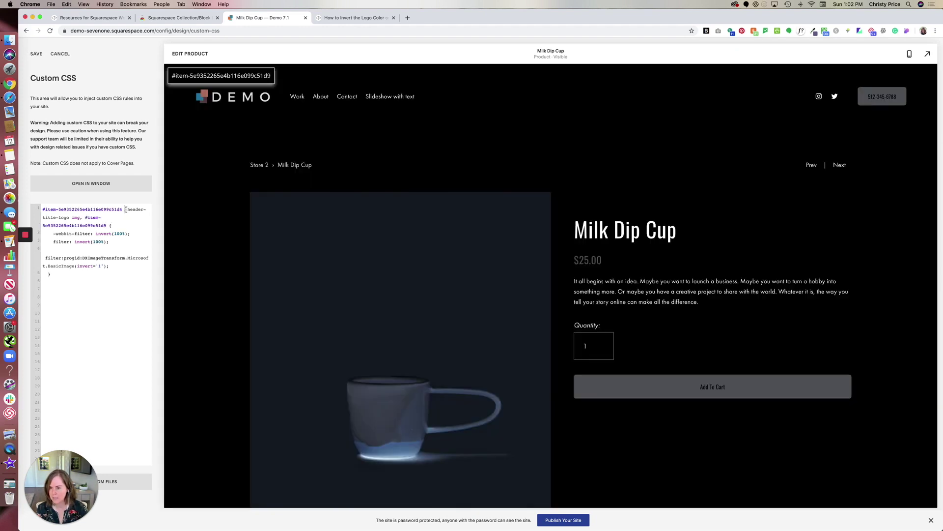
{"action": "left_click_drag", "start_coordinate": [125, 209], "coordinate": [80, 220]}
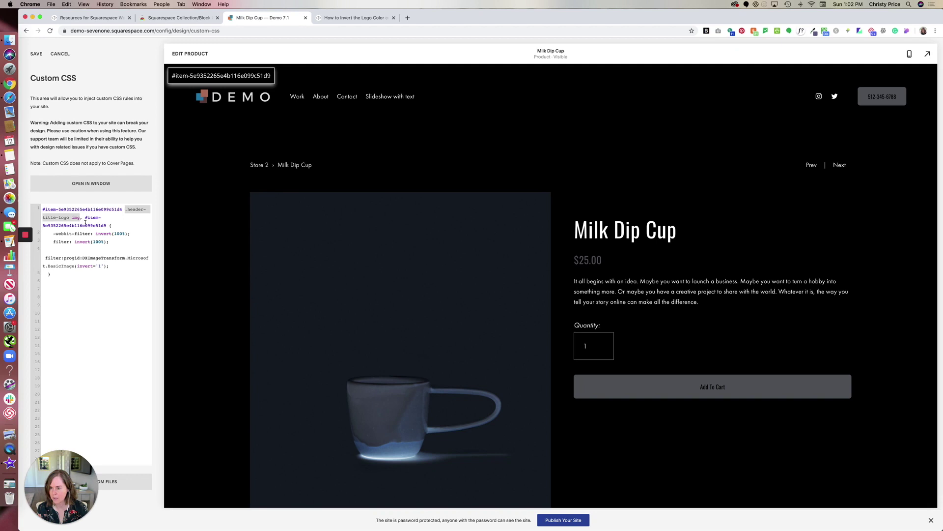
{"action": "left_click", "coordinate": [107, 226]}
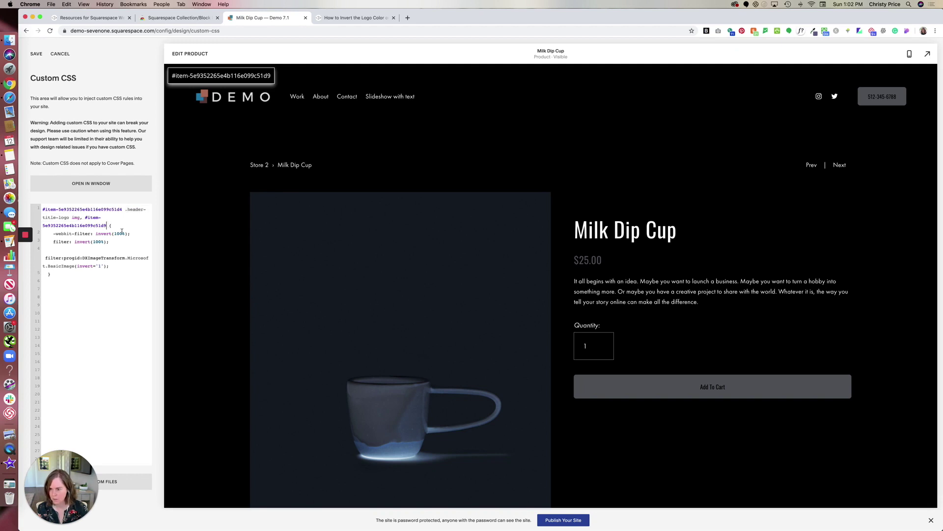
{"action": "key", "text": "super+v"}
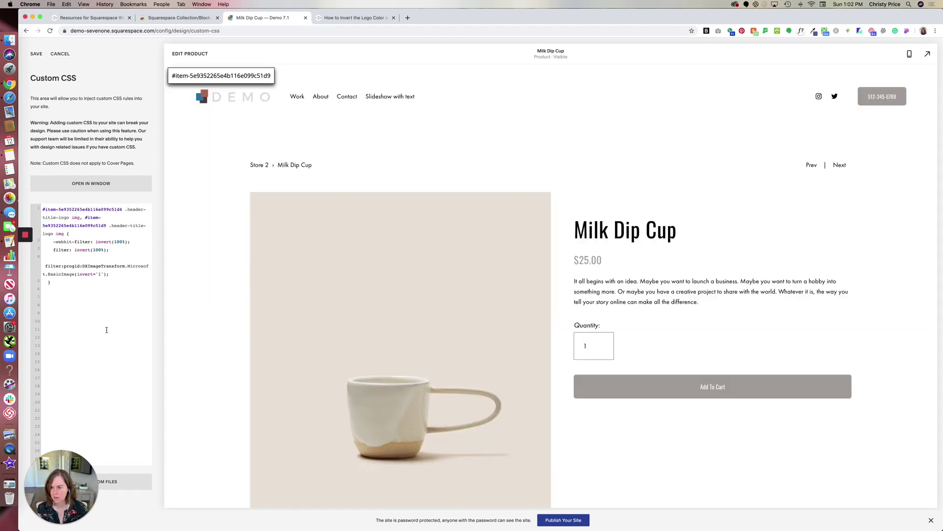
{"action": "left_click", "coordinate": [108, 325]}
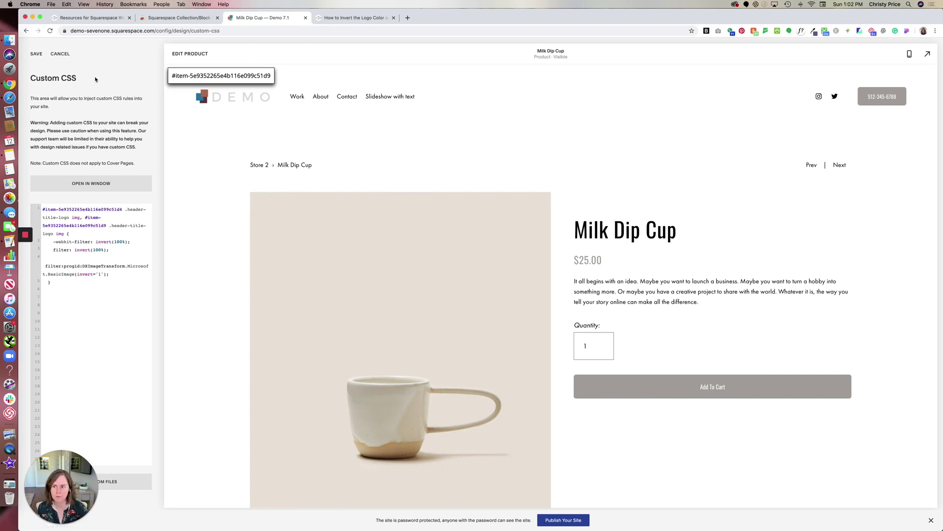
{"action": "key", "text": "super+s"}
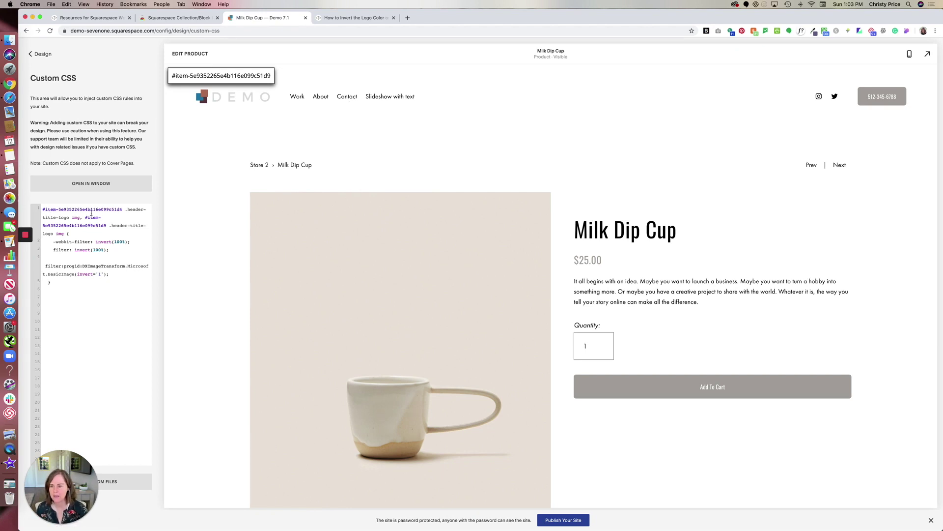
Save the Custom CSS rule that inverts the logo for the Country Feast Set and Milk Dip Cup item IDs.
{"action": "left_click", "coordinate": [124, 210]}
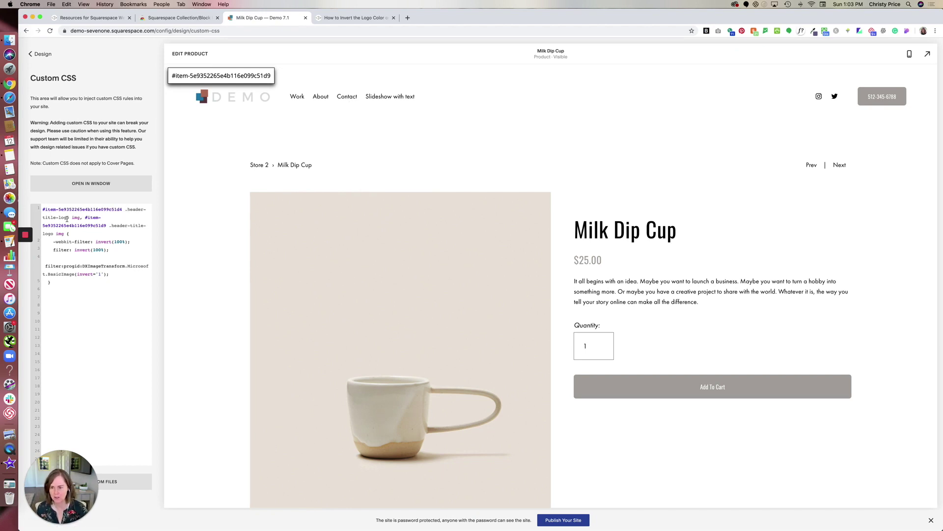